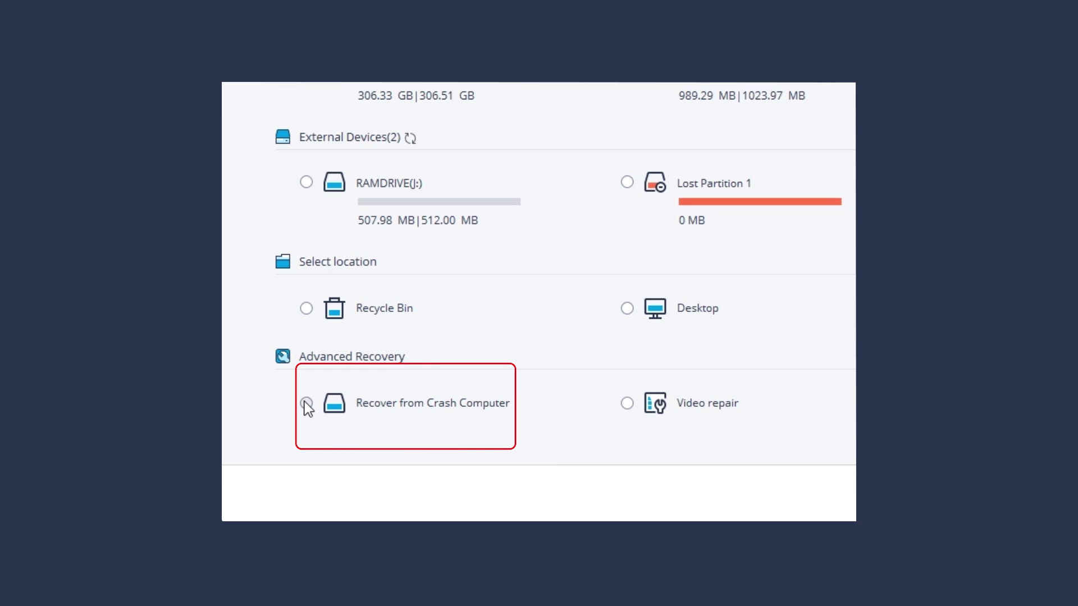
Choose 'Recover from Crash Computer' and continue to the bootable drive page
{"action": "left_click", "coordinate": [306, 403]}
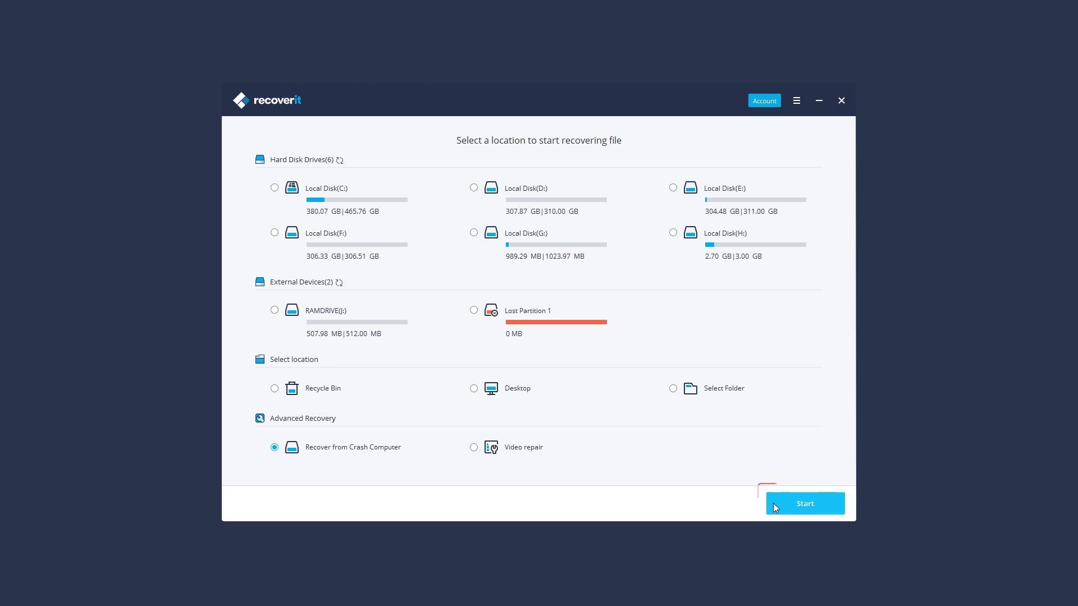
{"action": "left_click", "coordinate": [773, 503]}
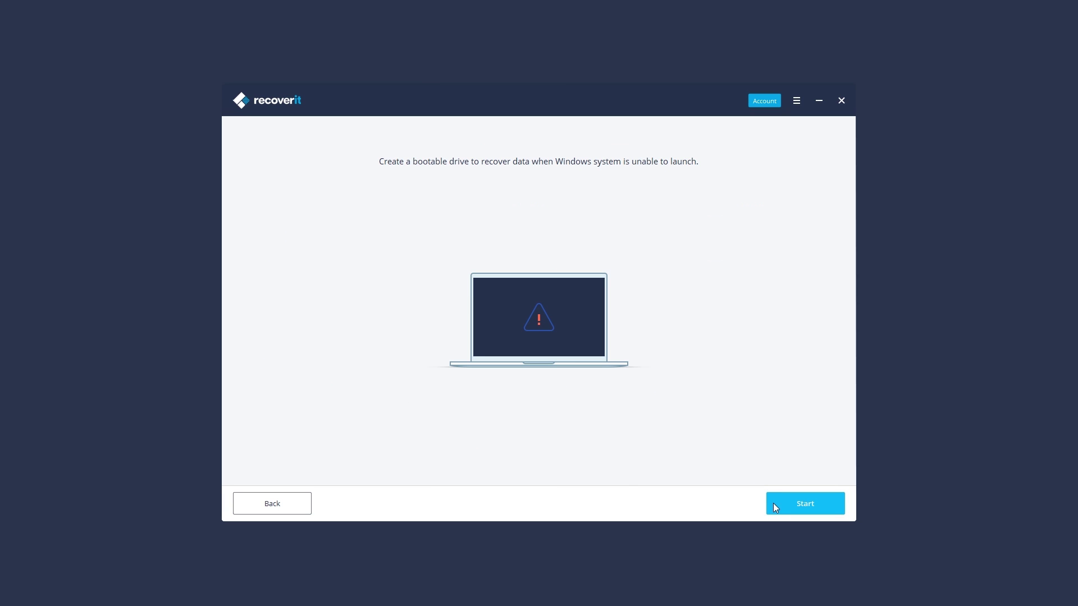
Create a USB bootable drive on J:\ RAMDRIVE, agreeing to format it
{"action": "left_click", "coordinate": [773, 503]}
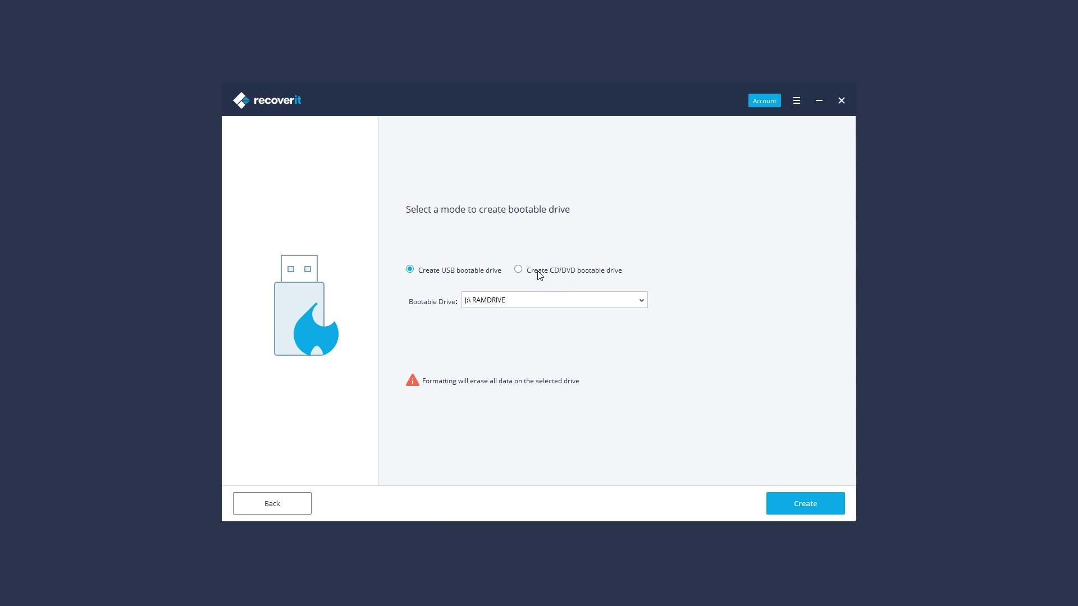
{"action": "left_click", "coordinate": [518, 271]}
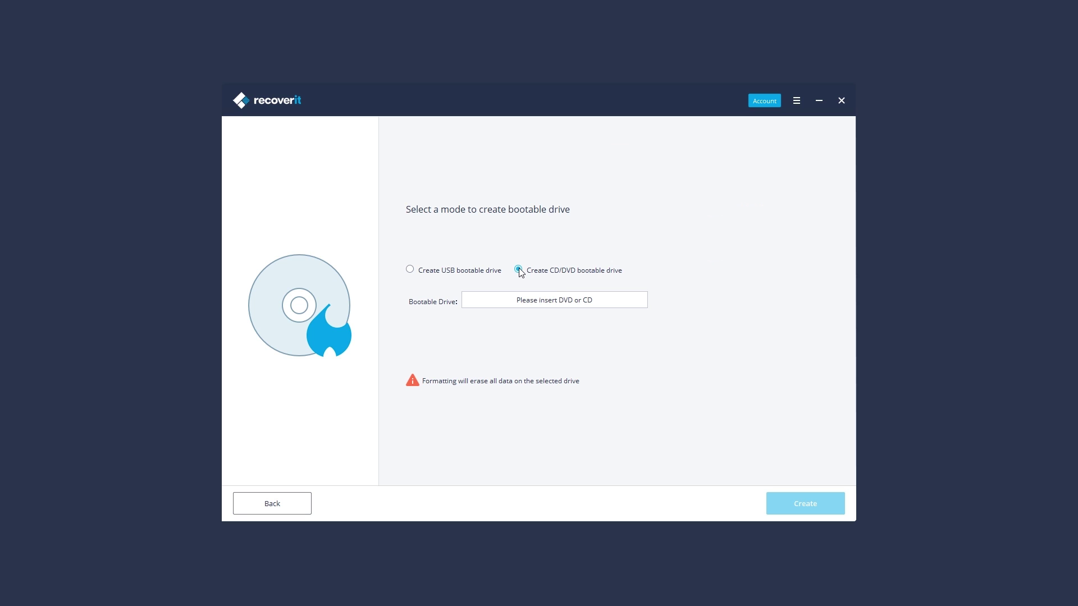
{"action": "left_click", "coordinate": [410, 271]}
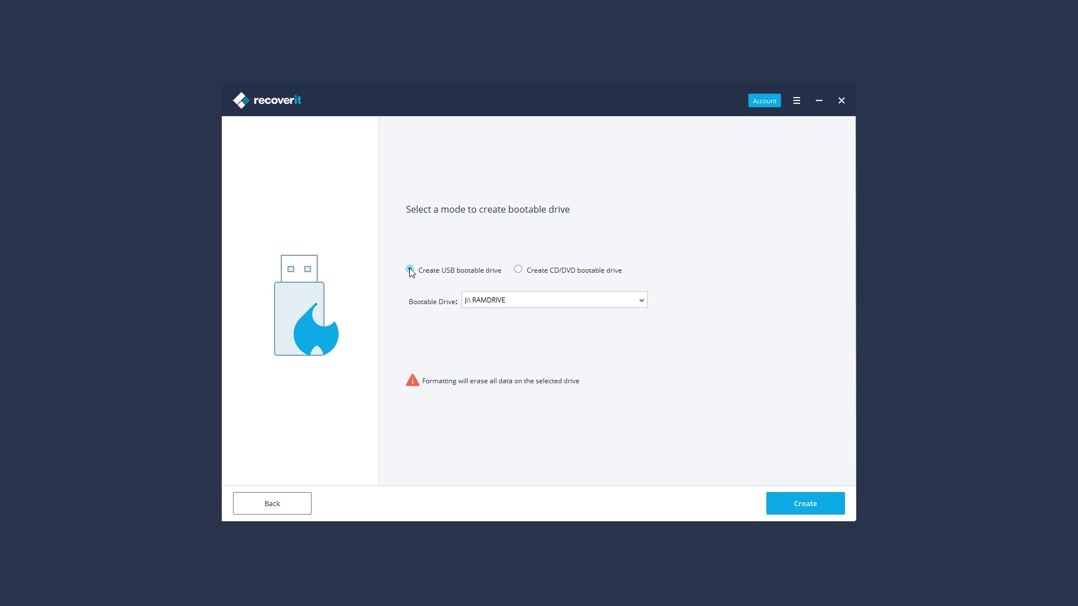
{"action": "left_click", "coordinate": [495, 301]}
{"action": "left_click", "coordinate": [501, 313]}
{"action": "left_click", "coordinate": [772, 506]}
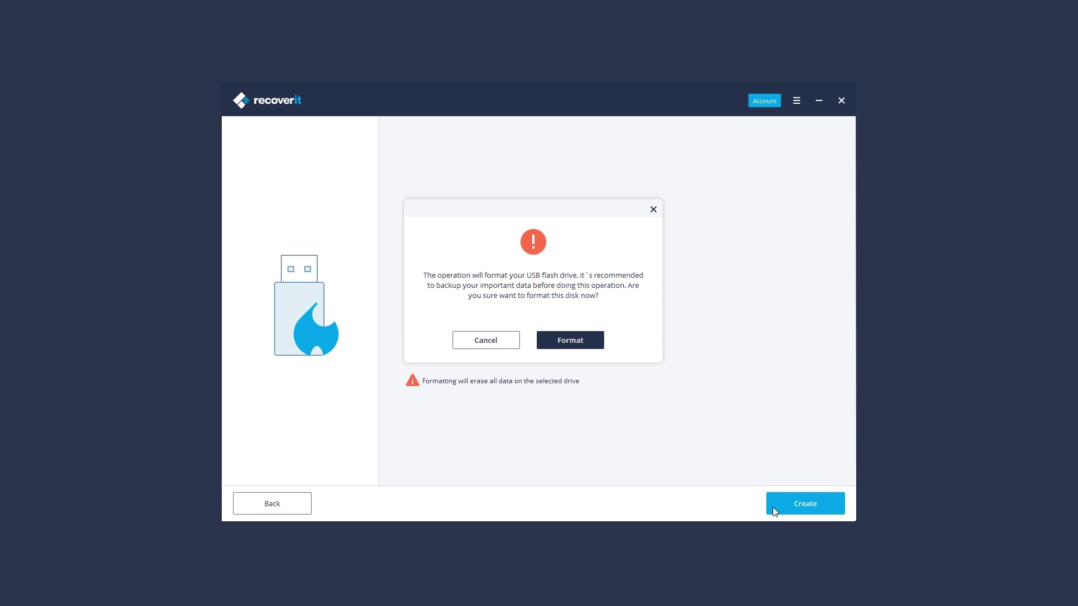
{"action": "left_click", "coordinate": [596, 344]}
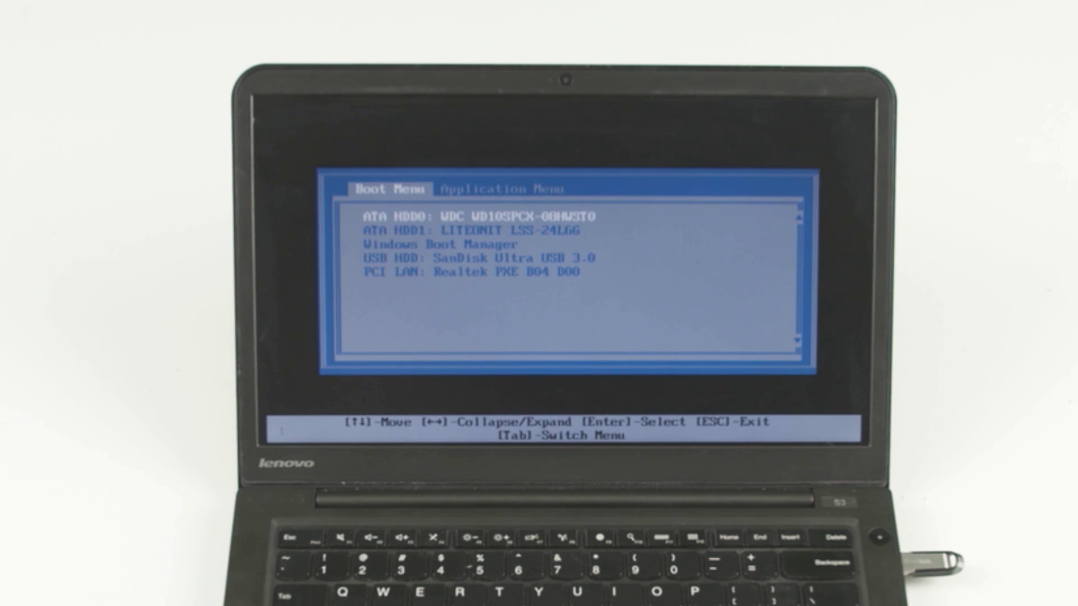
Select 'USB HDD: SanDisk Ultra USB 3.0' in the boot device list
{"action": "key", "text": "Down"}
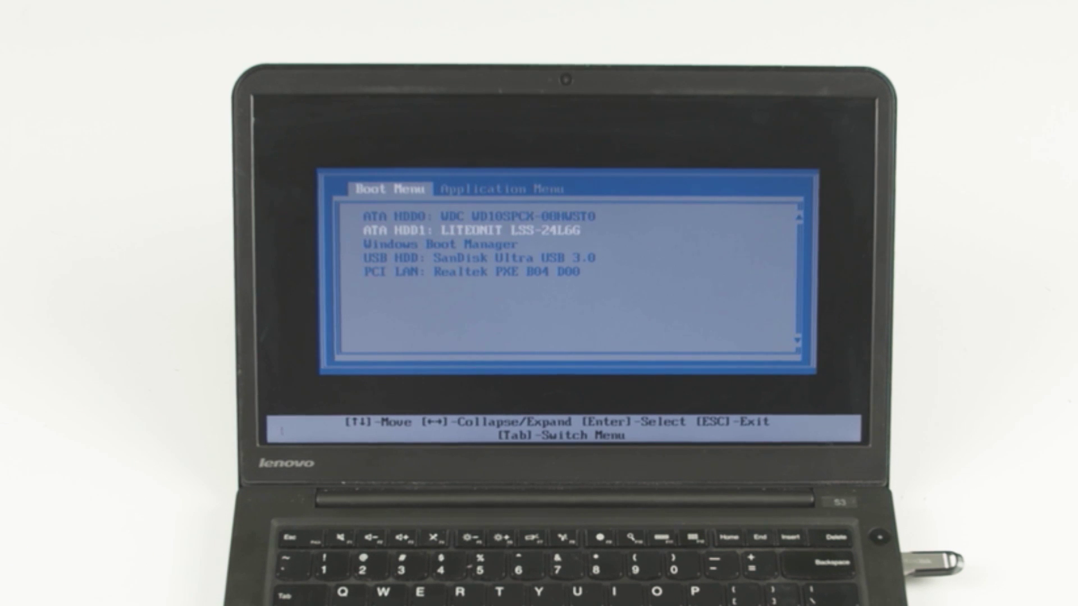
{"action": "key", "text": "Down"}
{"action": "key", "text": "Down"}
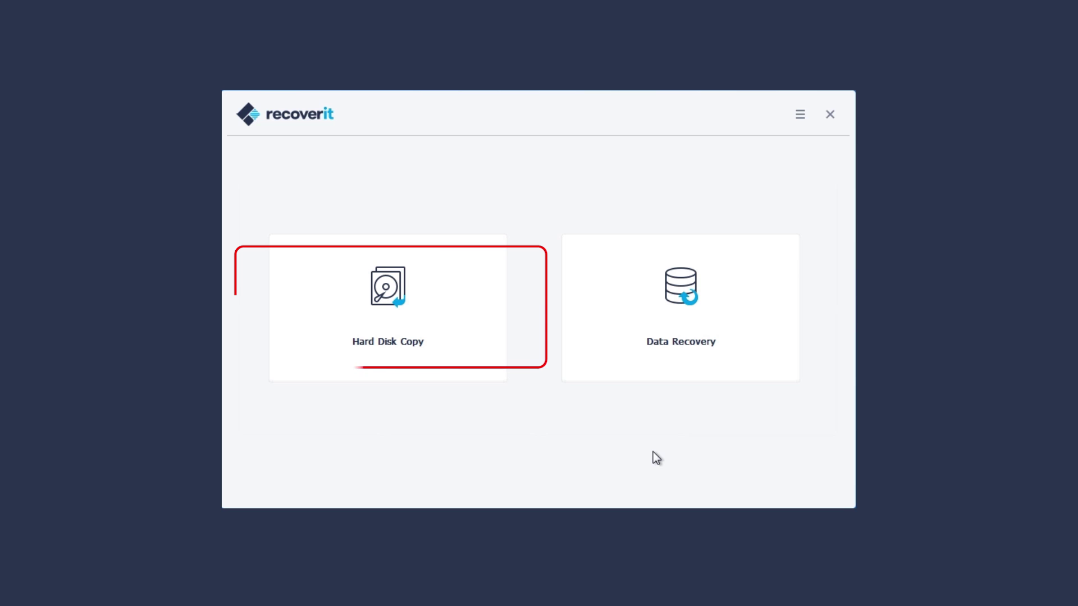
Use Hard Disk Copy to copy the Documents folder from C: to E:\ [Local Disk]
{"action": "left_click", "coordinate": [467, 359]}
{"action": "left_click", "coordinate": [302, 232]}
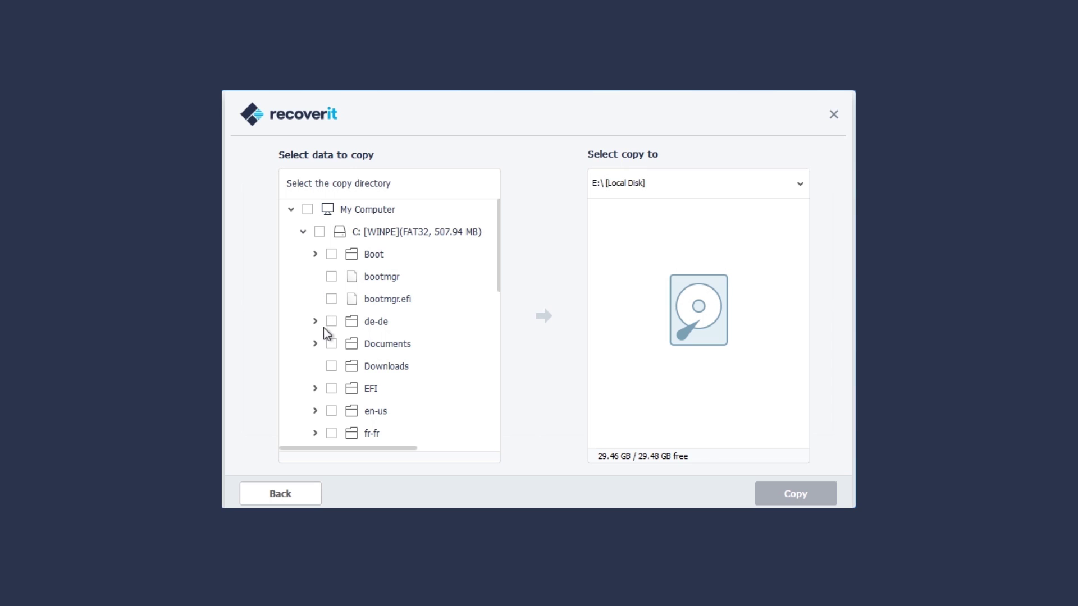
{"action": "left_click", "coordinate": [330, 346]}
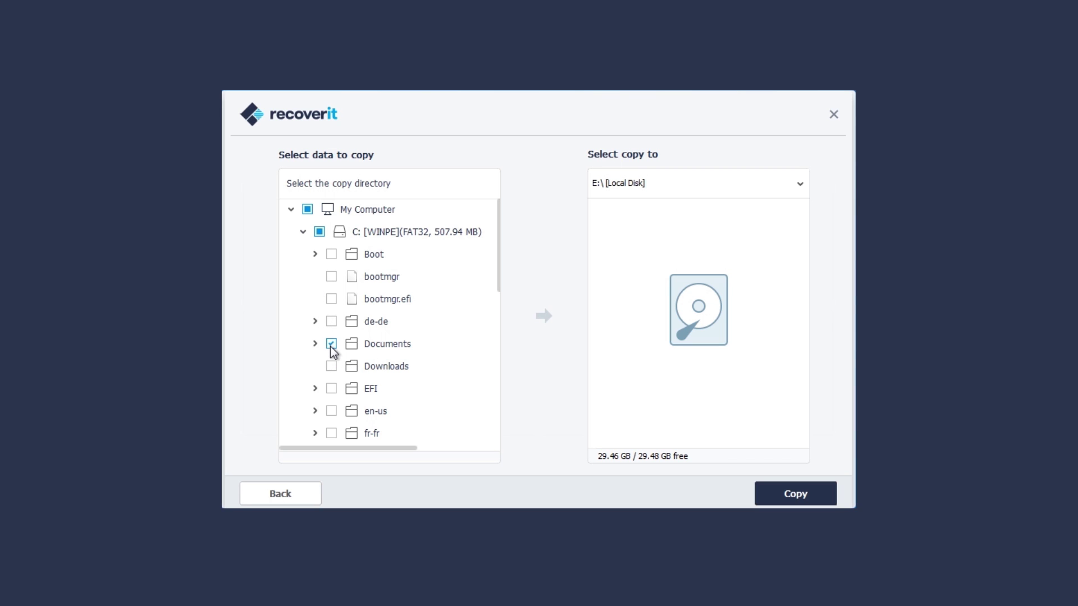
{"action": "left_click", "coordinate": [719, 188]}
{"action": "left_click", "coordinate": [716, 205]}
{"action": "left_click", "coordinate": [768, 493]}
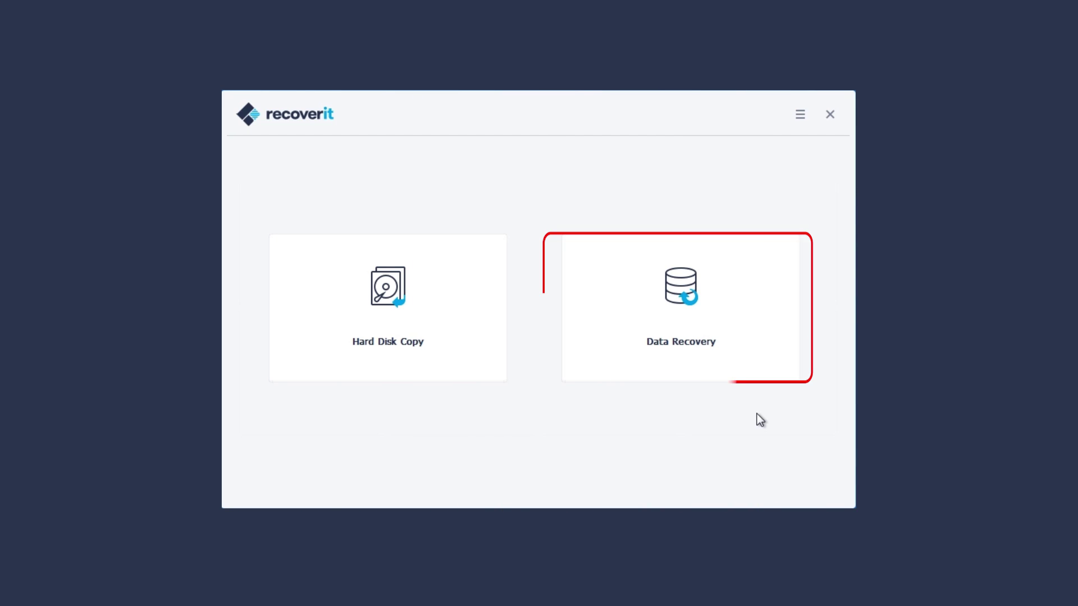
Run a Data Recovery scan of WINPE(C:) and acknowledge 'Scan completed!'
{"action": "left_click", "coordinate": [743, 354]}
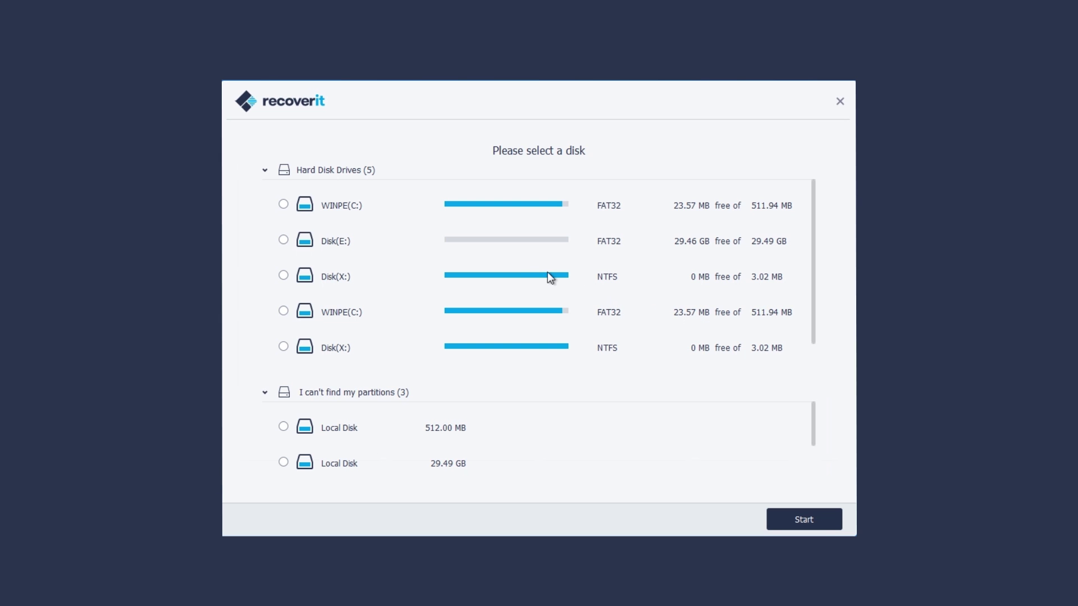
{"action": "left_click", "coordinate": [284, 205]}
{"action": "left_click", "coordinate": [789, 517]}
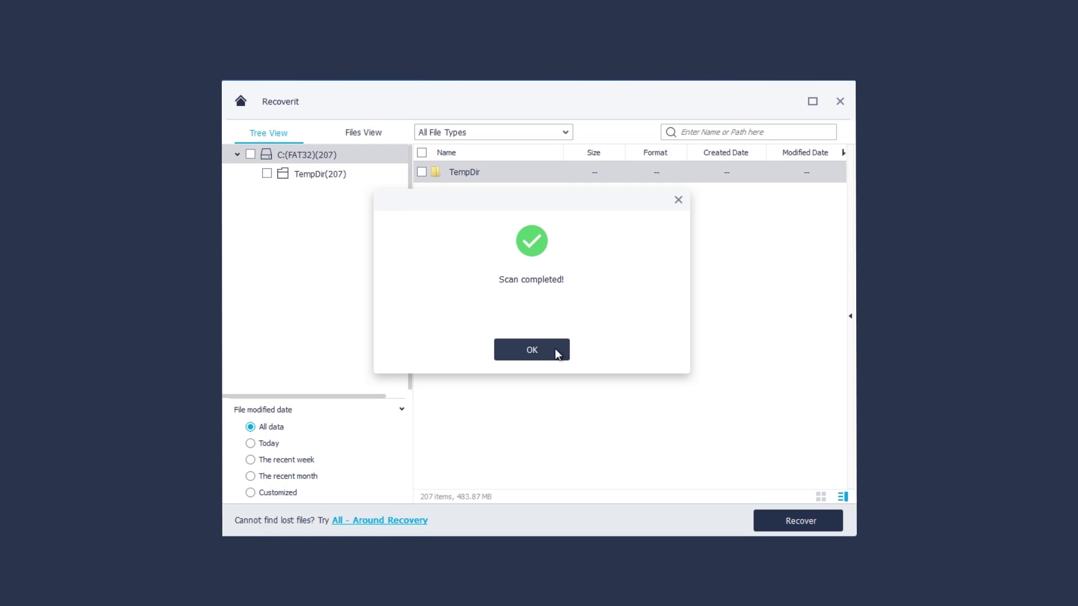
{"action": "left_click", "coordinate": [554, 348]}
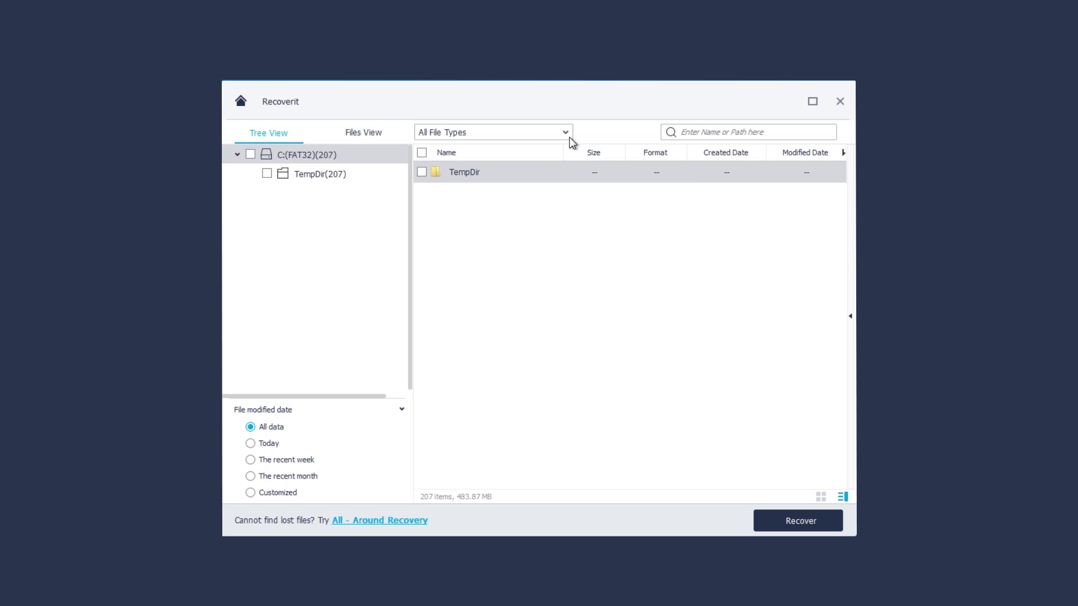
Filter Files View to Photo > JPG(6) and show the shallow-focus couple photo's details
{"action": "left_click", "coordinate": [565, 133]}
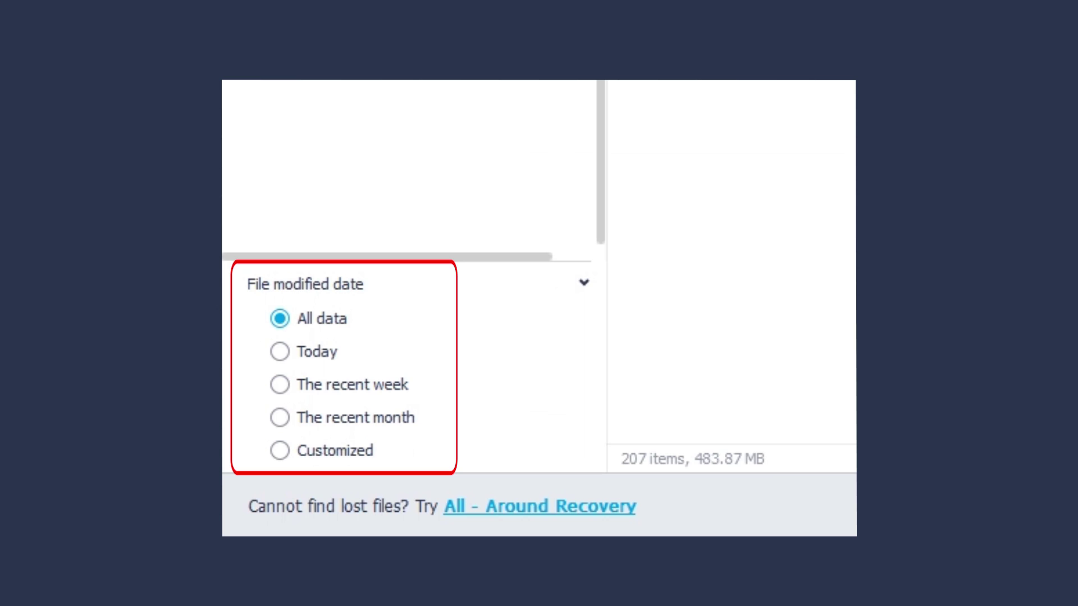
{"action": "left_click", "coordinate": [367, 134]}
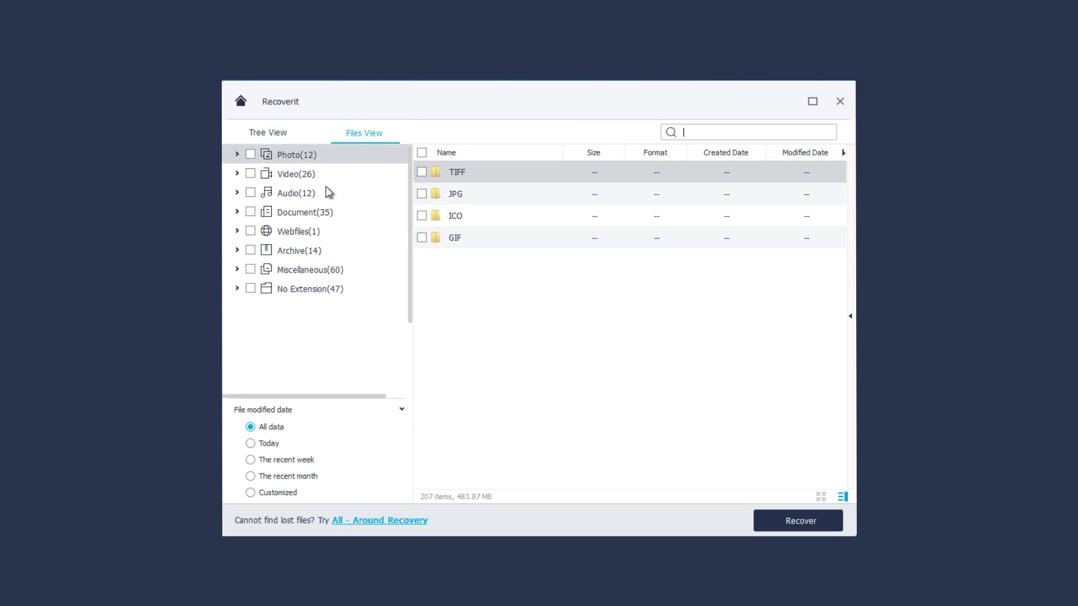
{"action": "left_click", "coordinate": [308, 156]}
{"action": "left_click", "coordinate": [312, 212]}
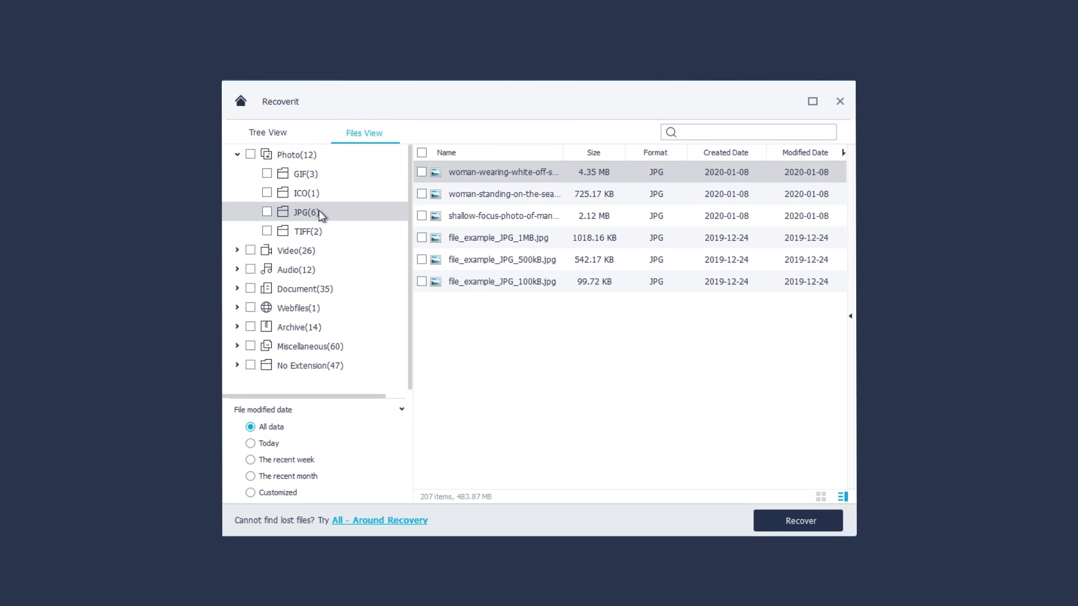
{"action": "left_click", "coordinate": [534, 220]}
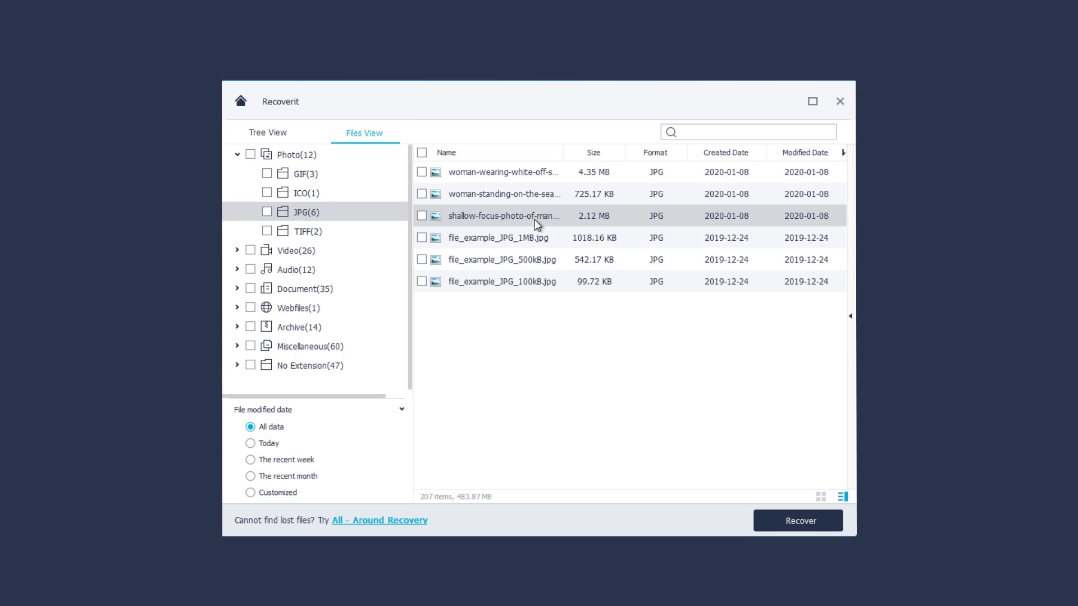
{"action": "left_click", "coordinate": [851, 317]}
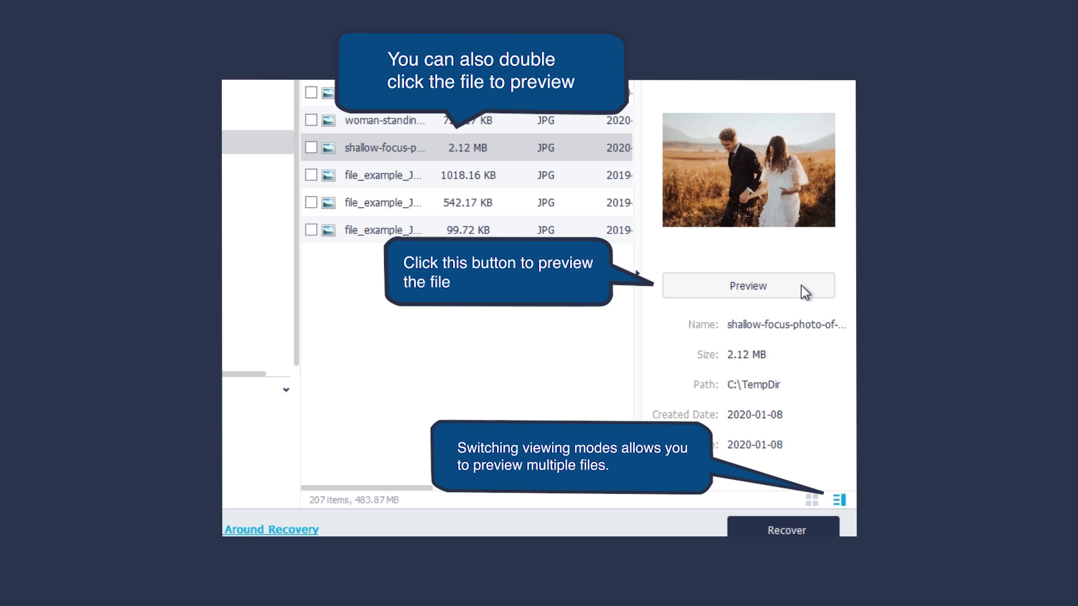
Recover the previewed shallow-focus photo to E:[Local Disk]
{"action": "left_click", "coordinate": [801, 286]}
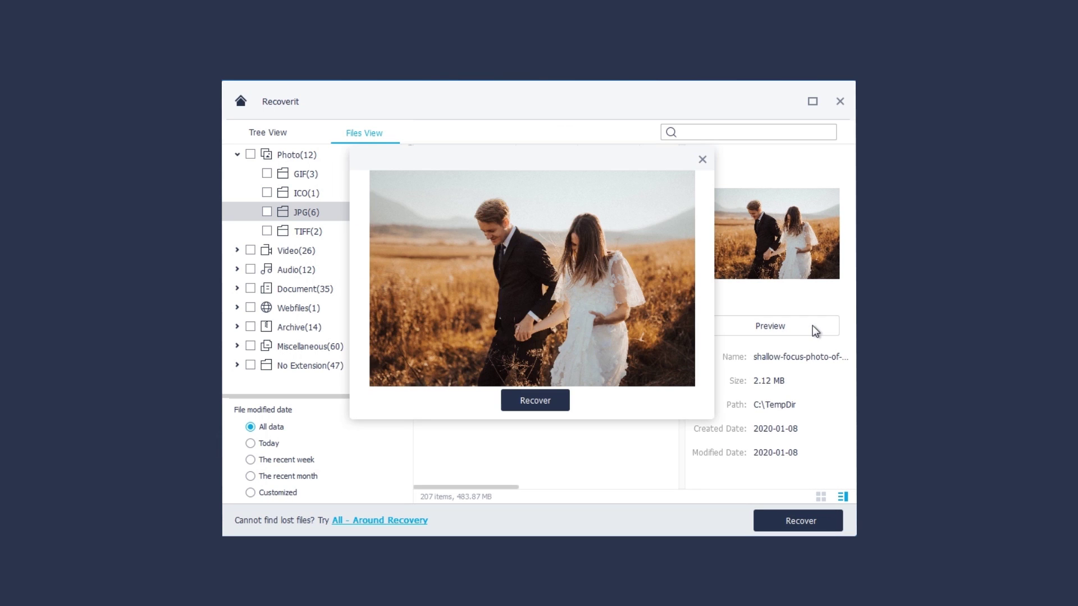
{"action": "left_click", "coordinate": [563, 400]}
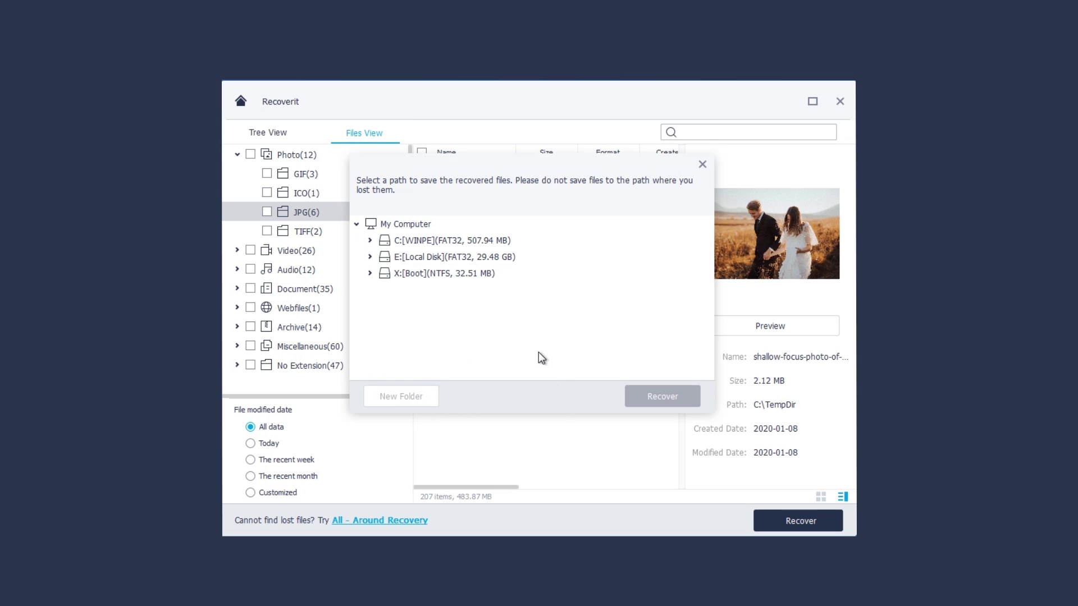
{"action": "left_click", "coordinate": [478, 257]}
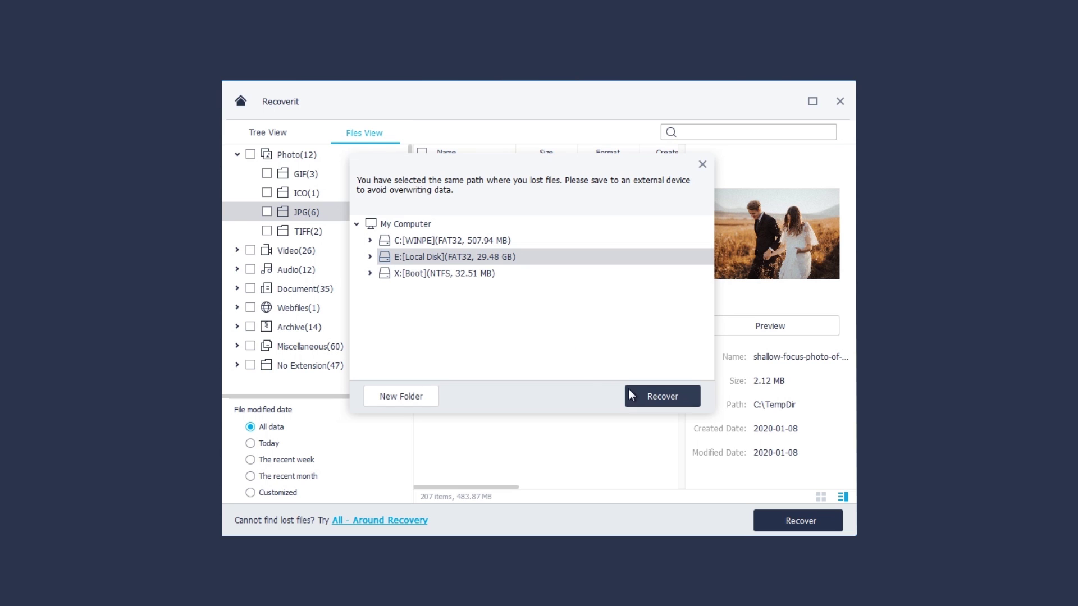
{"action": "left_click", "coordinate": [640, 396]}
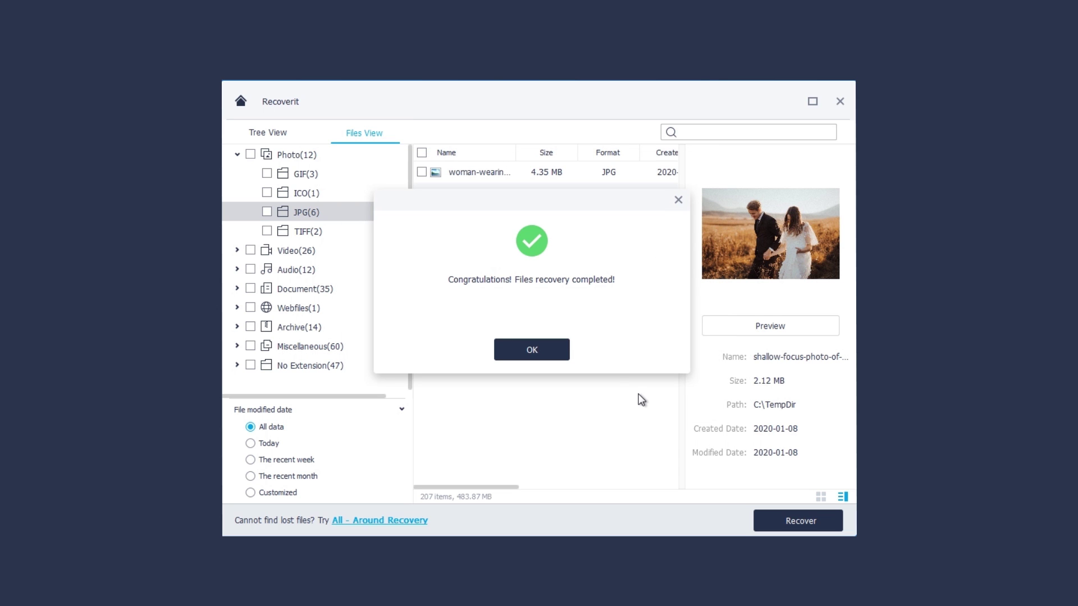
Close the 'Files recovery completed' confirmation
{"action": "left_click", "coordinate": [558, 348]}
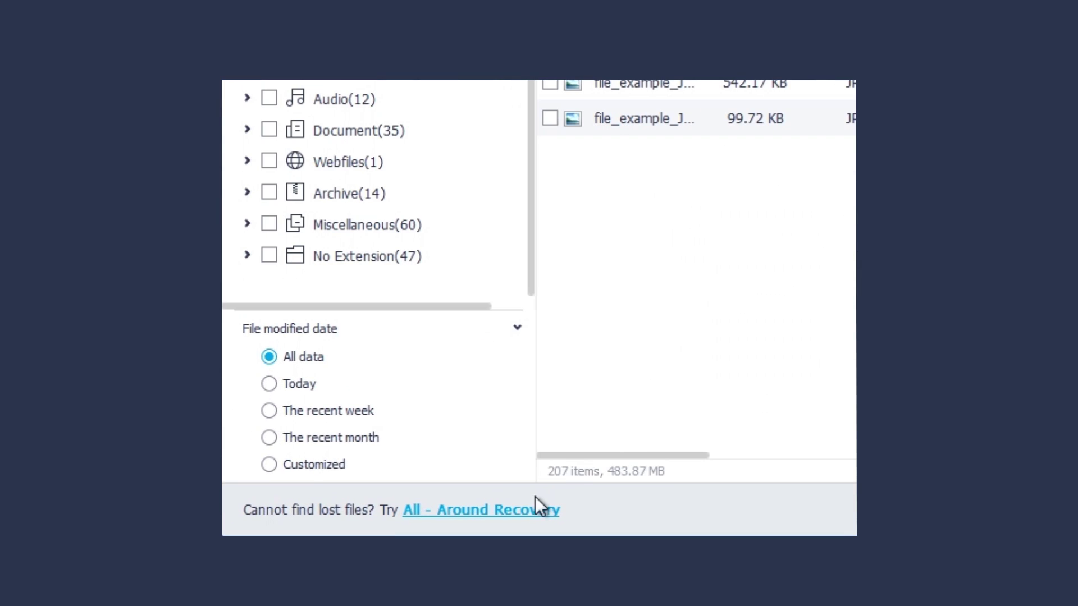